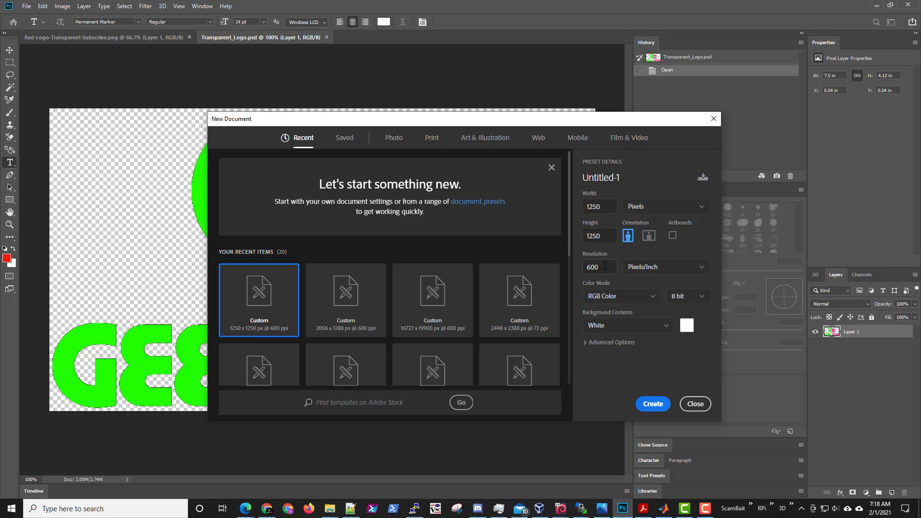
Create a 1250 x 1250 pixel document at 600 pixels/inch and paste the whole logo from Transparent_Logo.psd into it
click(652, 405)
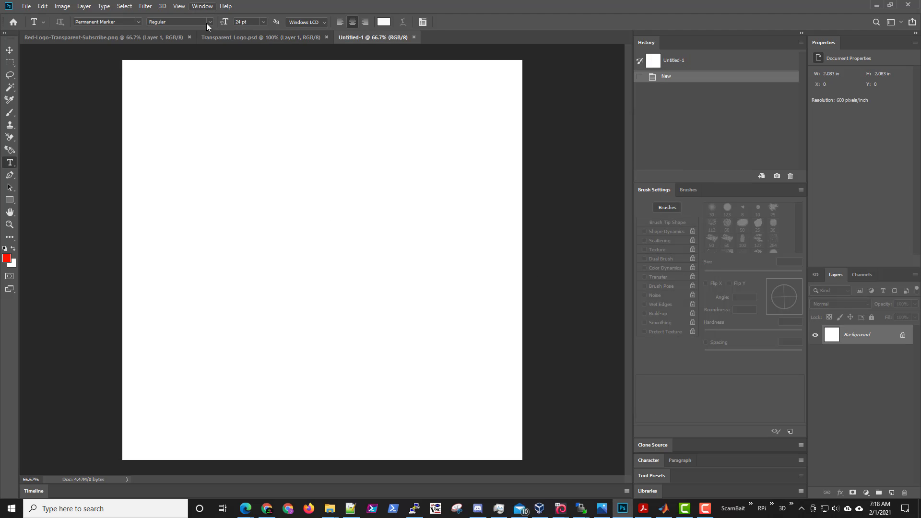
click(229, 39)
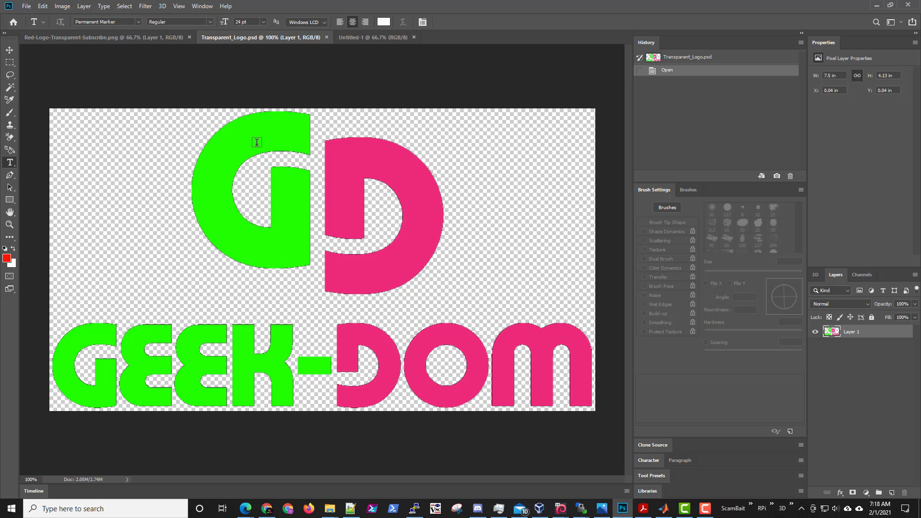
key(ctrl+a)
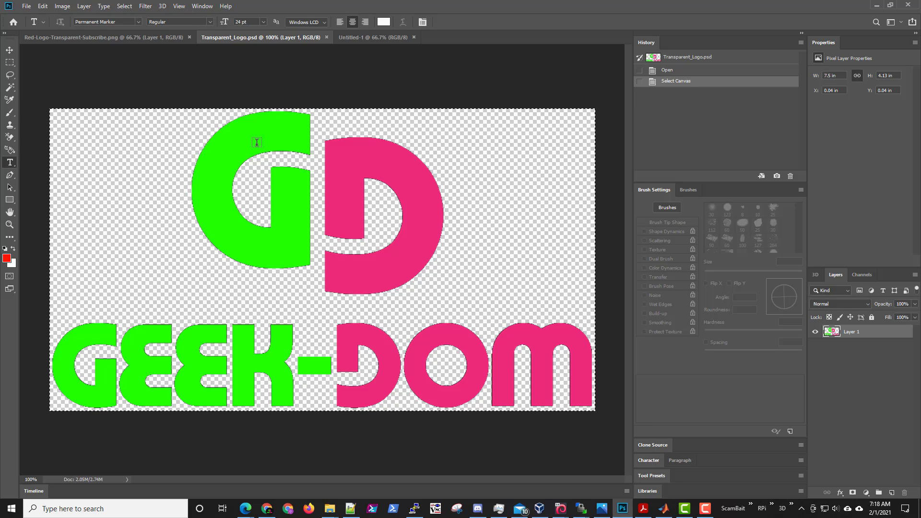
click(363, 40)
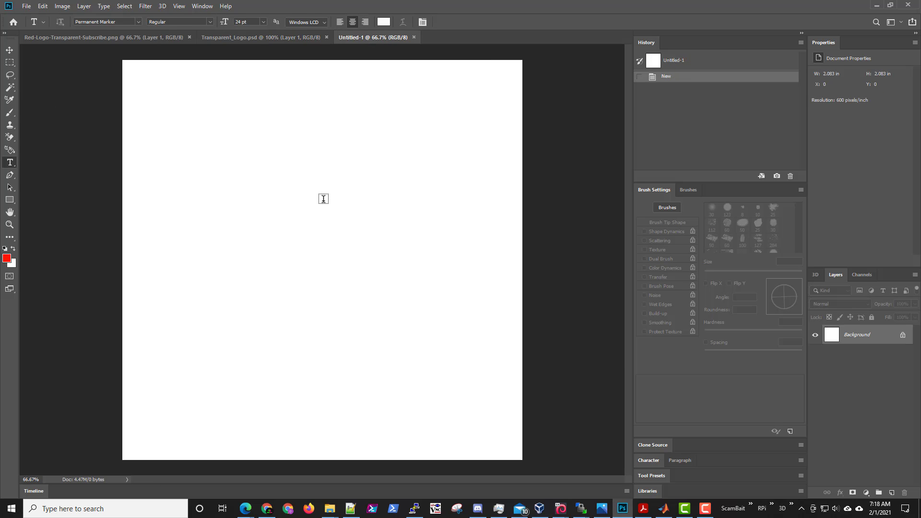
key(ctrl+v)
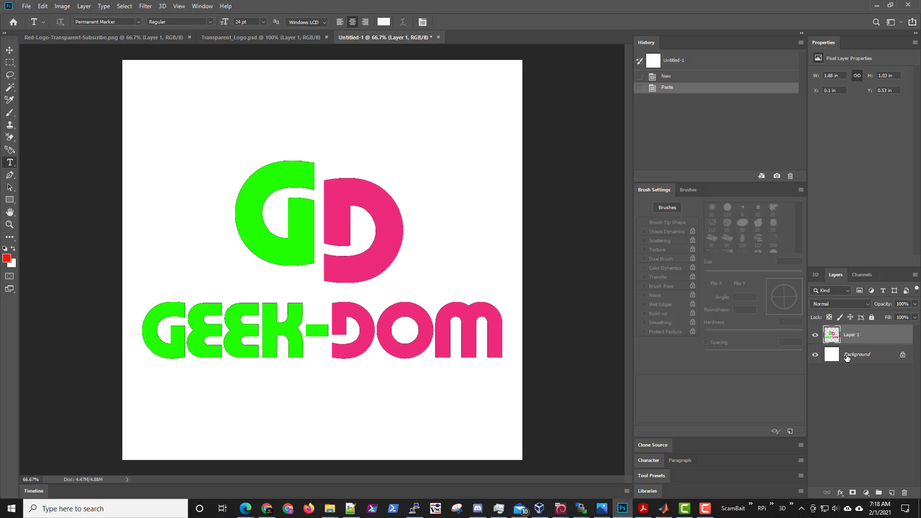
Delete the white Background layer and move the logo down to free the upper part of the canvas
click(846, 358)
right_click(847, 358)
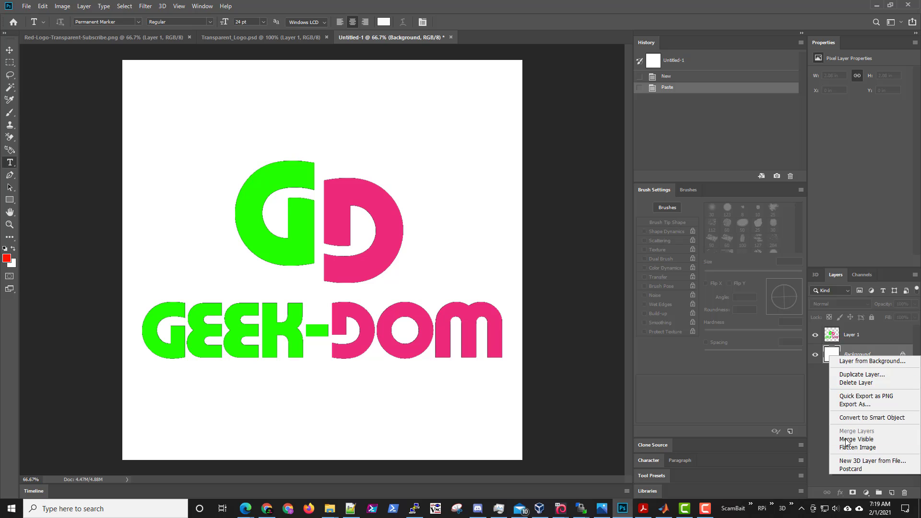
click(857, 383)
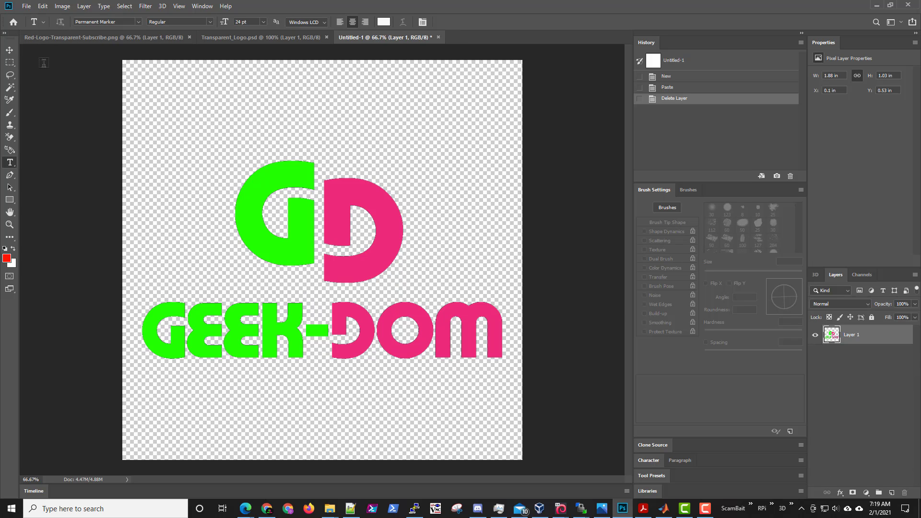
click(10, 51)
drag(304, 242, 307, 301)
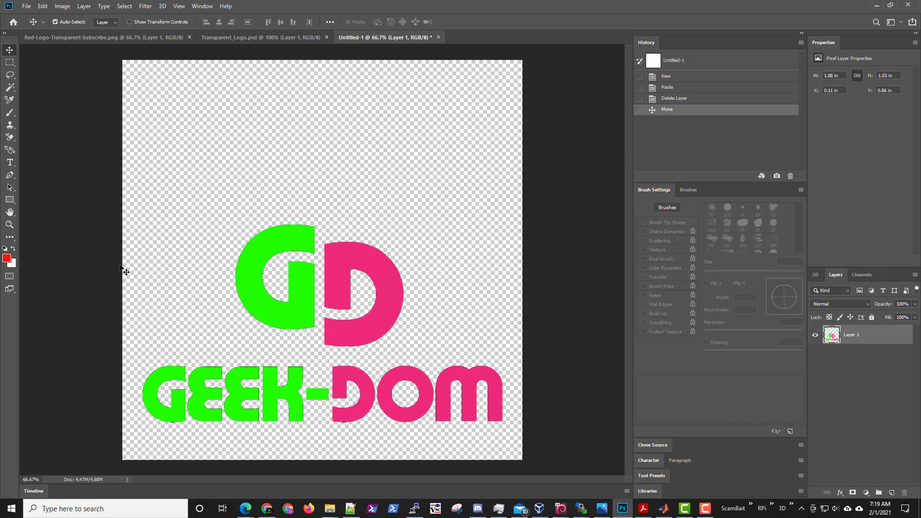
Select a full-width rectangular band above the logo and fill it with red using the Brush tool
click(12, 62)
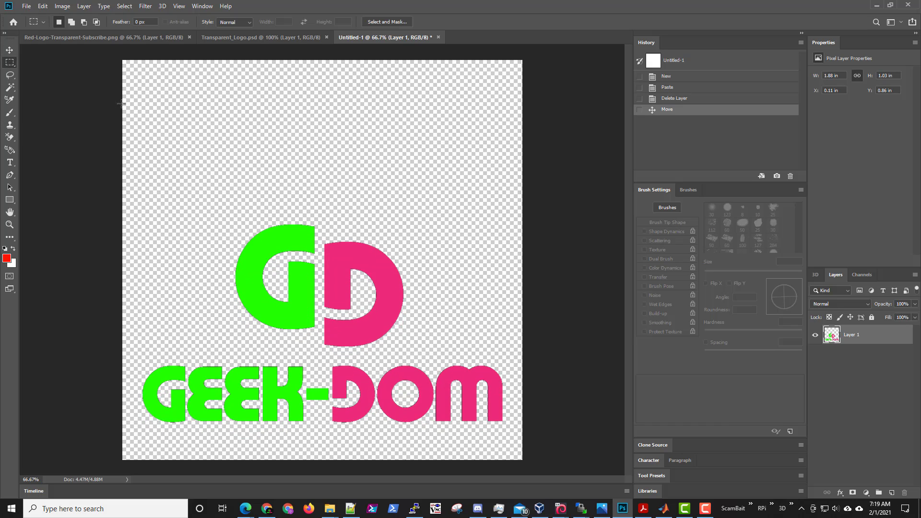
drag(122, 80, 525, 183)
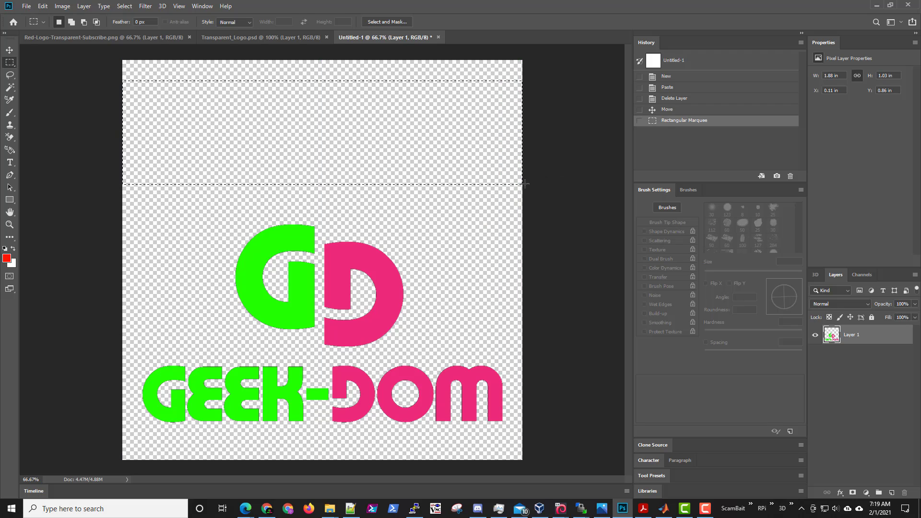
click(6, 258)
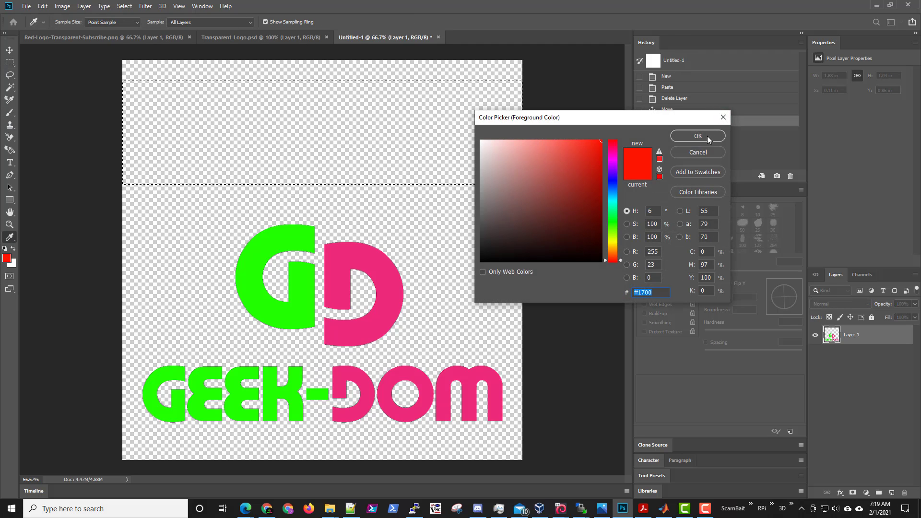
click(723, 117)
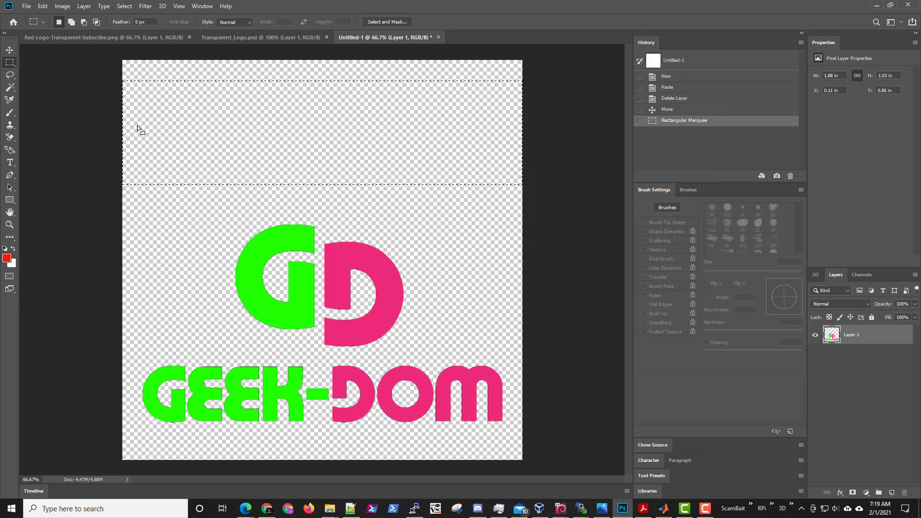
click(10, 112)
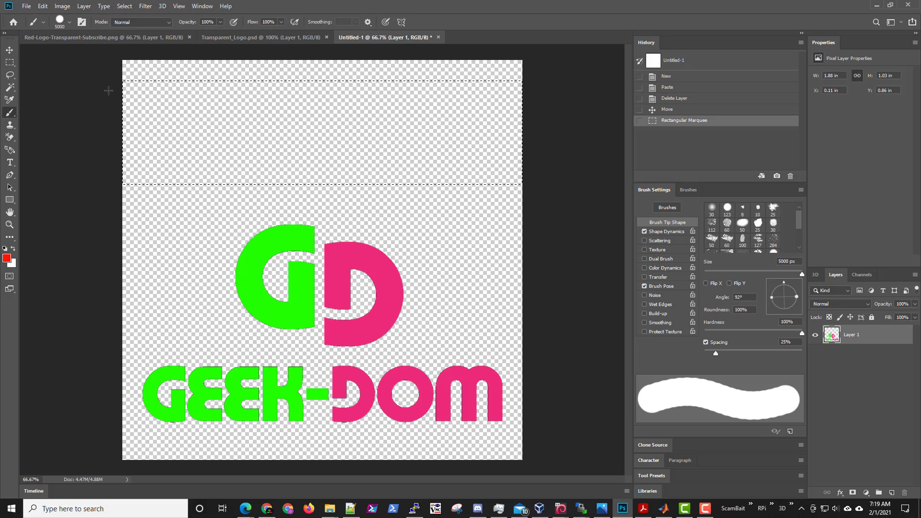
click(153, 108)
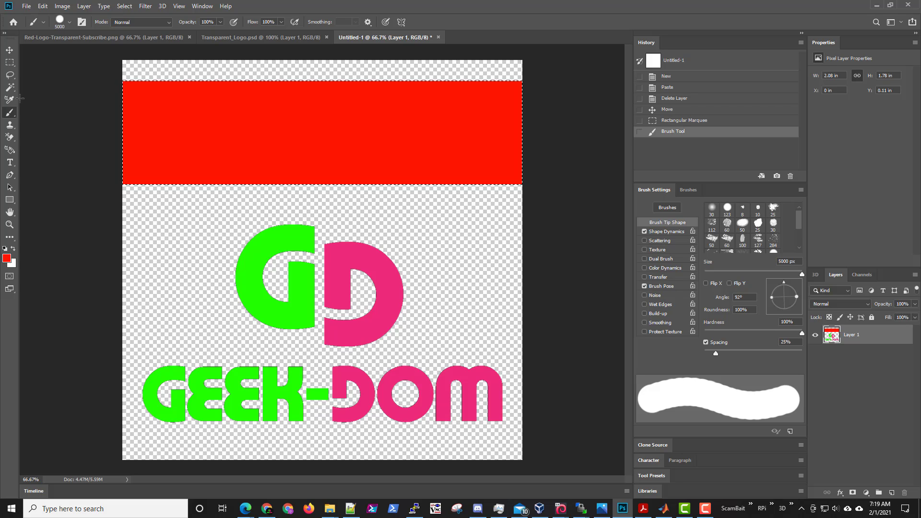
Add the text "SUBCRIBE" in a text box spanning the red band, lower the box's upper edge and centre-align the text
click(10, 162)
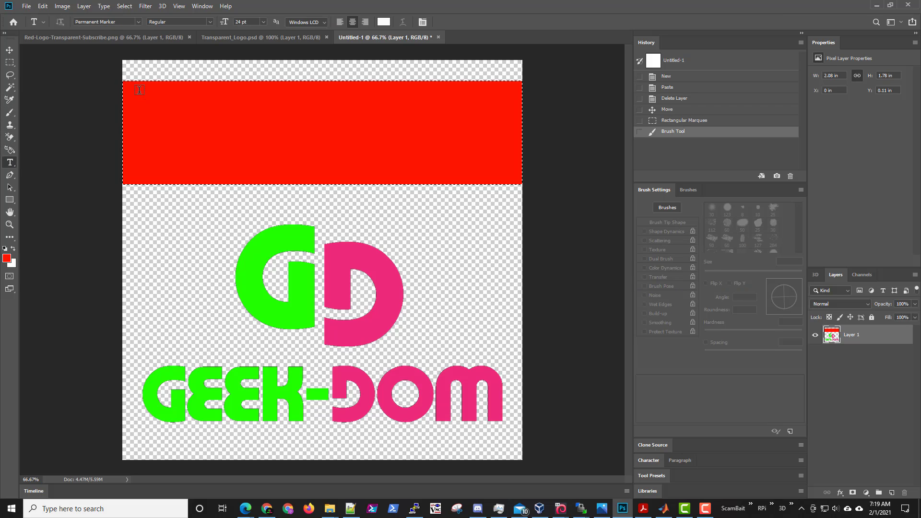
drag(123, 87, 206, 109)
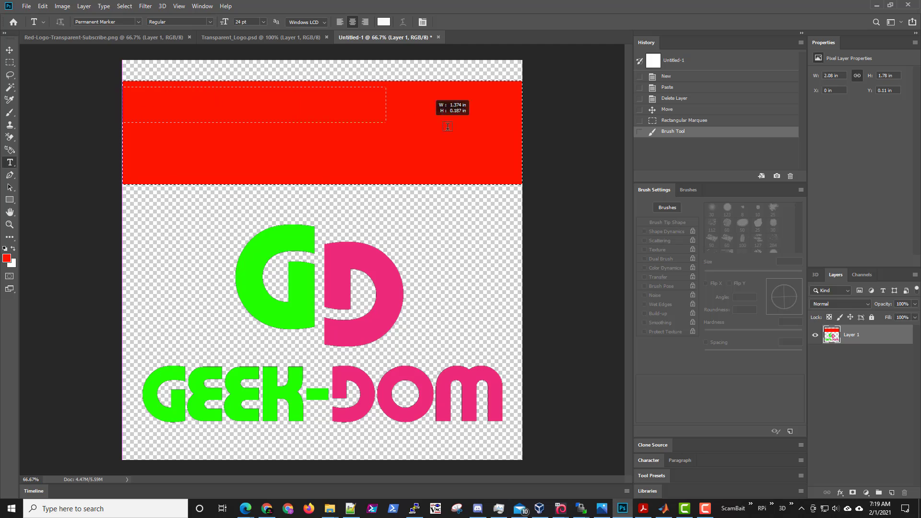
drag(447, 126, 522, 178)
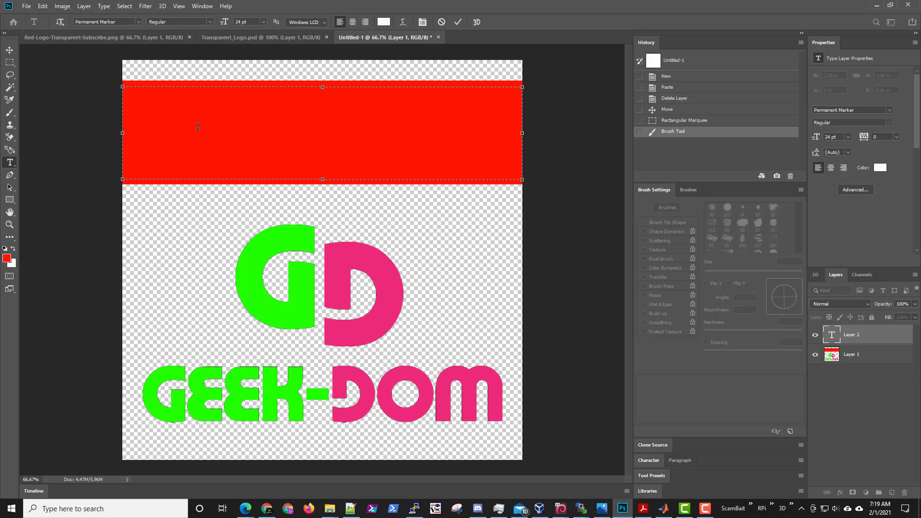
text(SUBC)
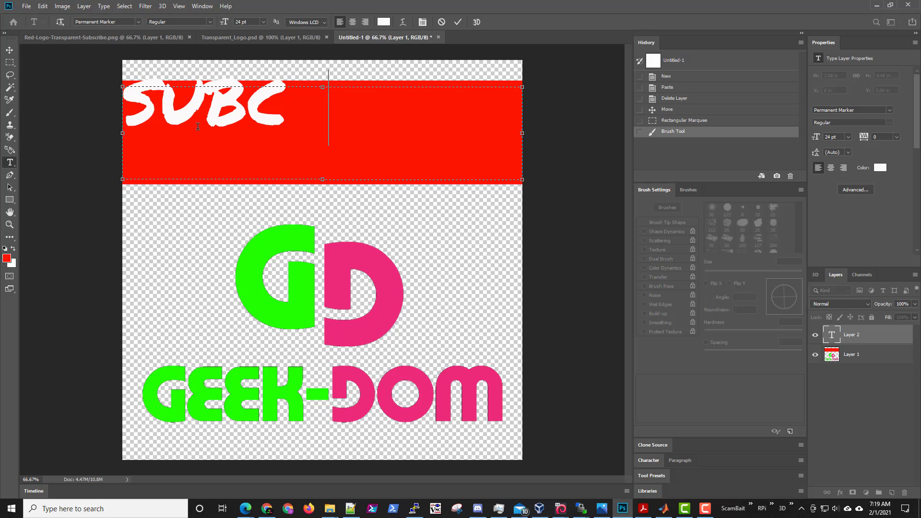
text(RIBE)
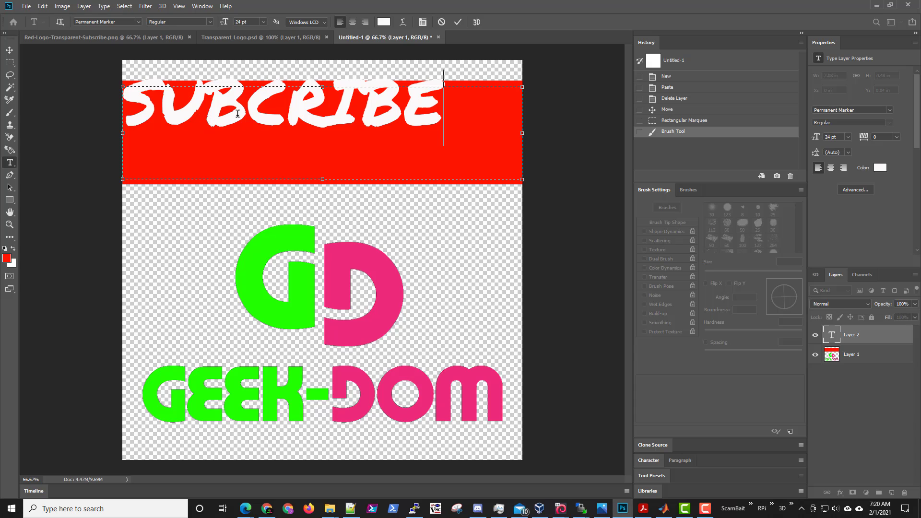
drag(323, 87, 322, 111)
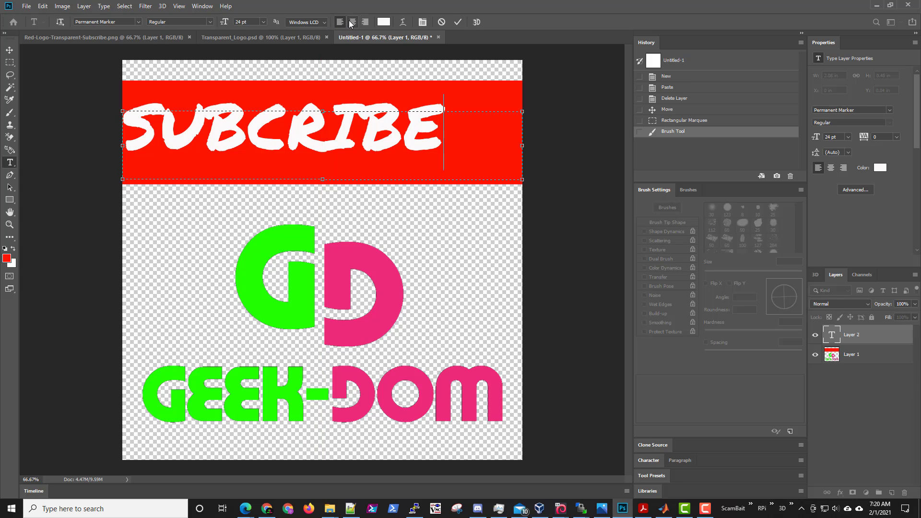
click(352, 23)
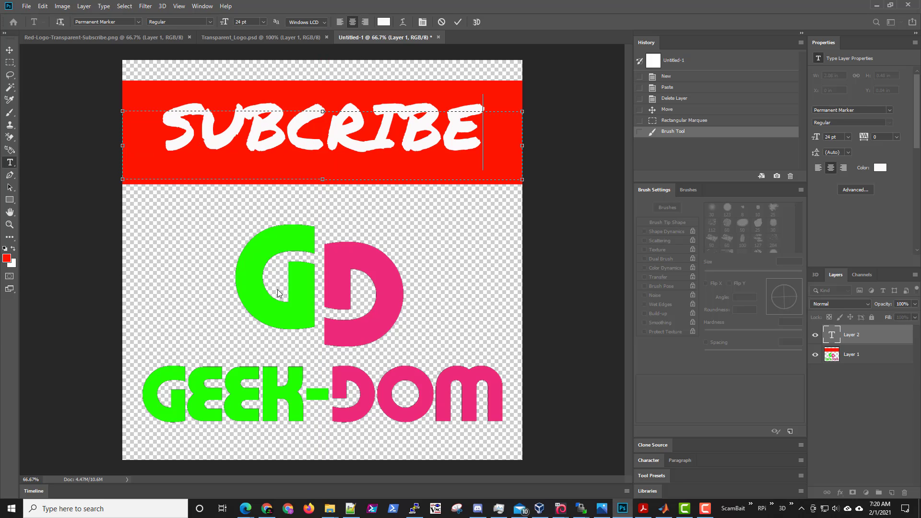
click(27, 5)
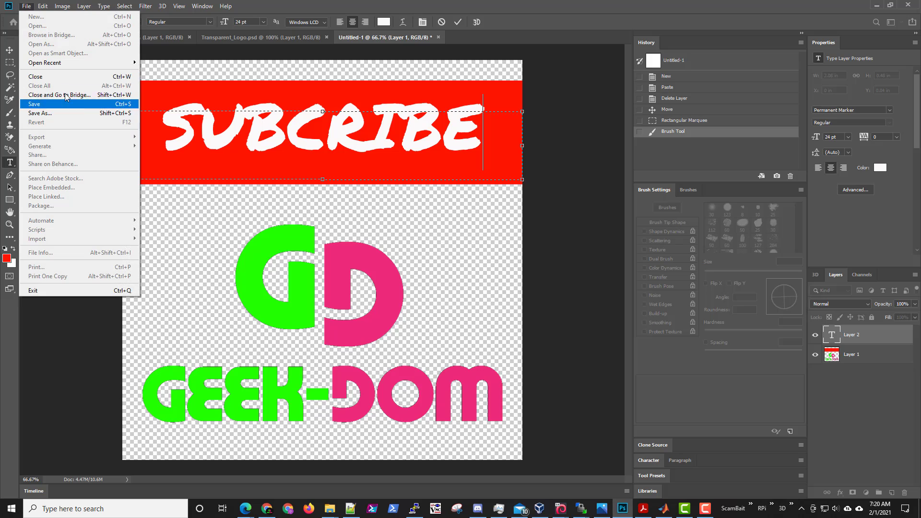
click(57, 113)
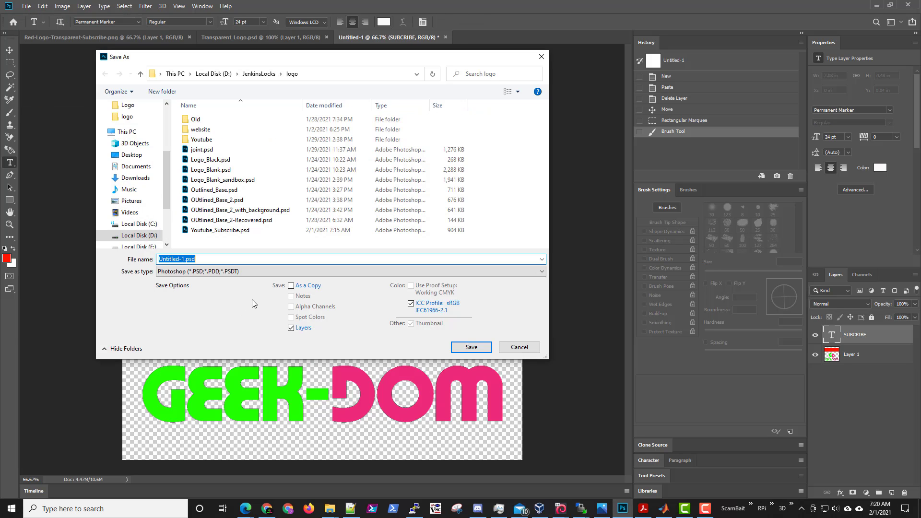
click(213, 272)
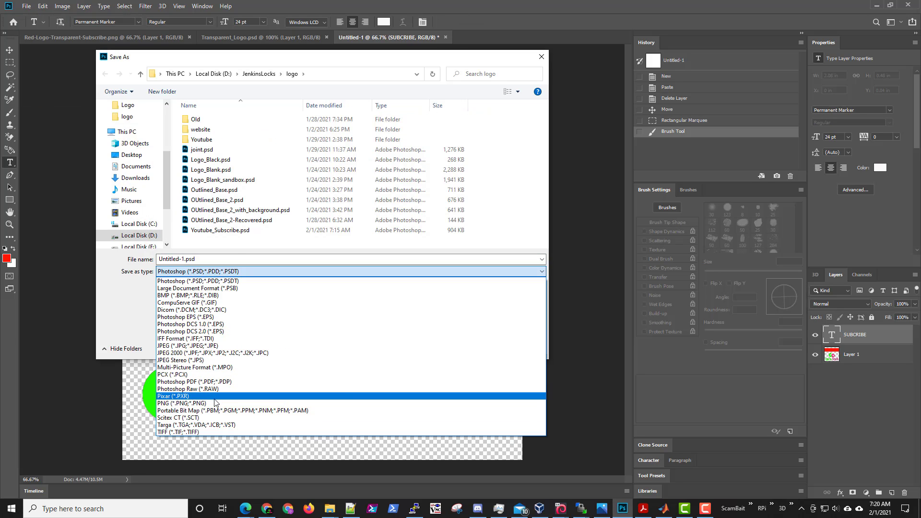
click(214, 399)
click(229, 273)
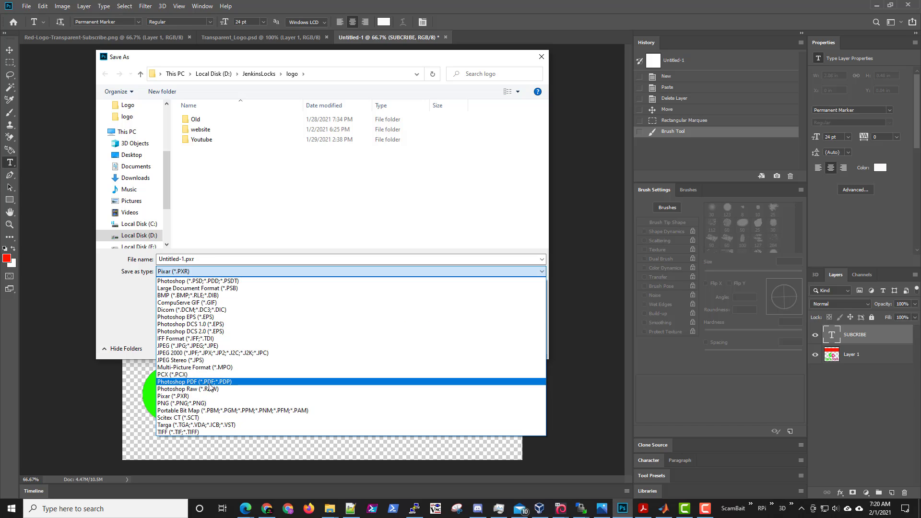
click(208, 404)
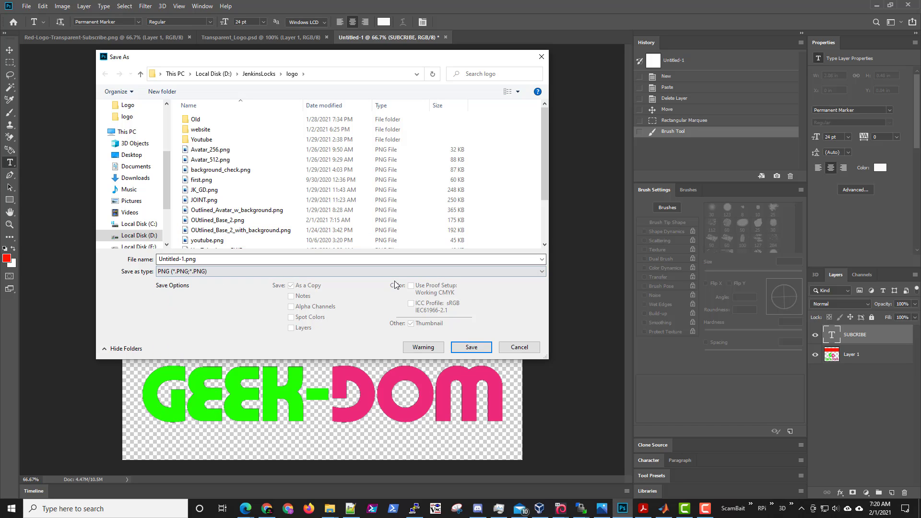
click(517, 347)
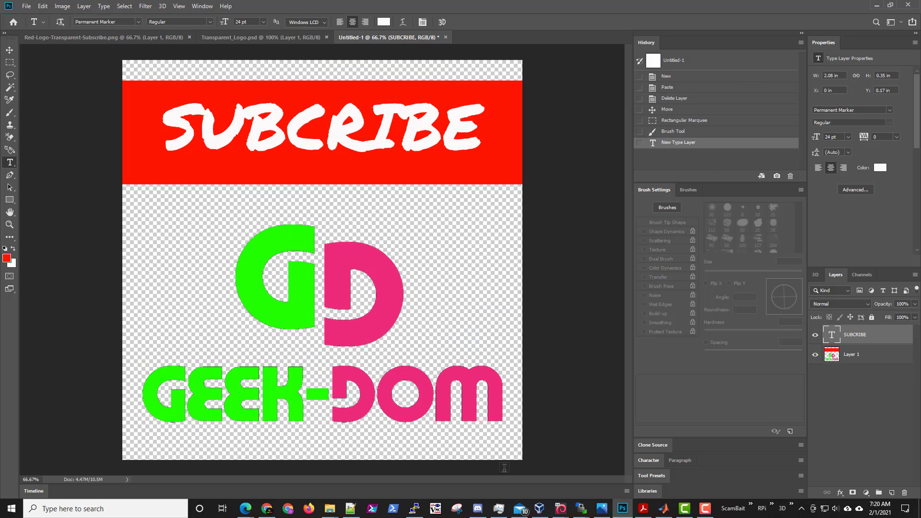
Switch to a maximized Chrome window and go to youtube.com
right_click(263, 512)
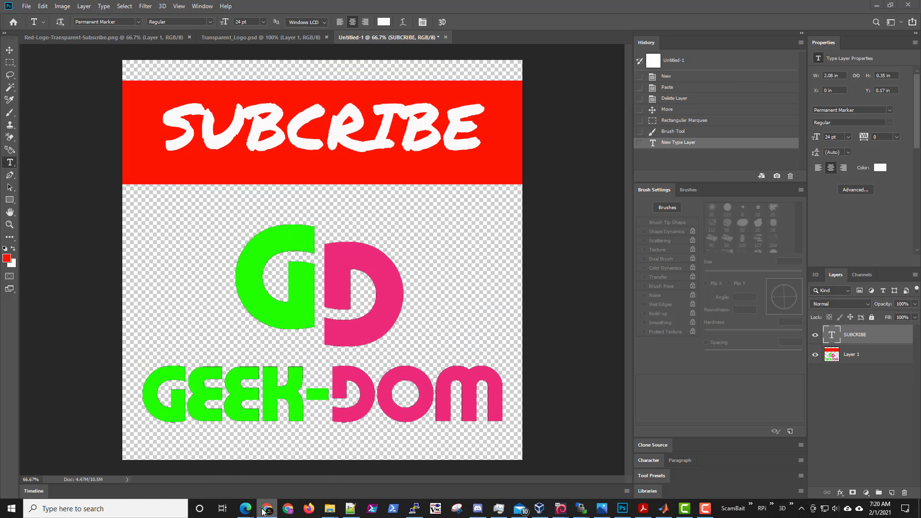
click(249, 459)
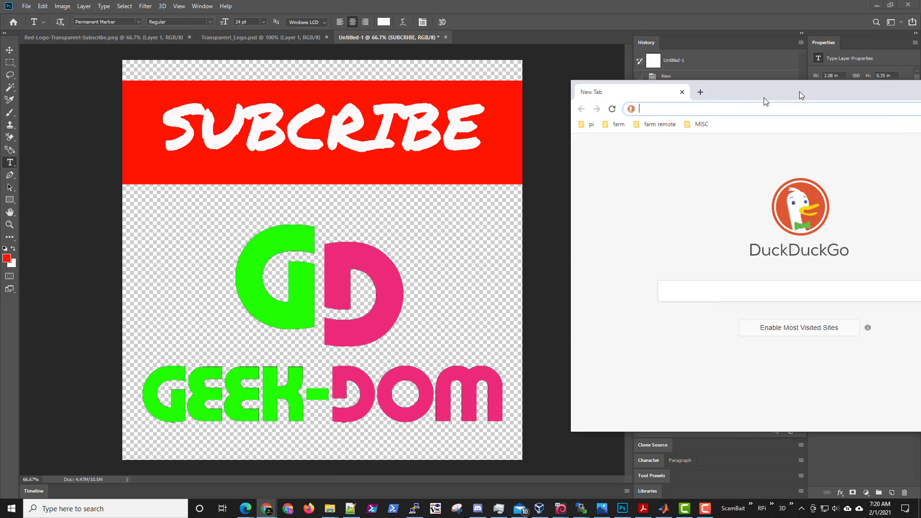
drag(764, 98, 411, 92)
double_click(411, 92)
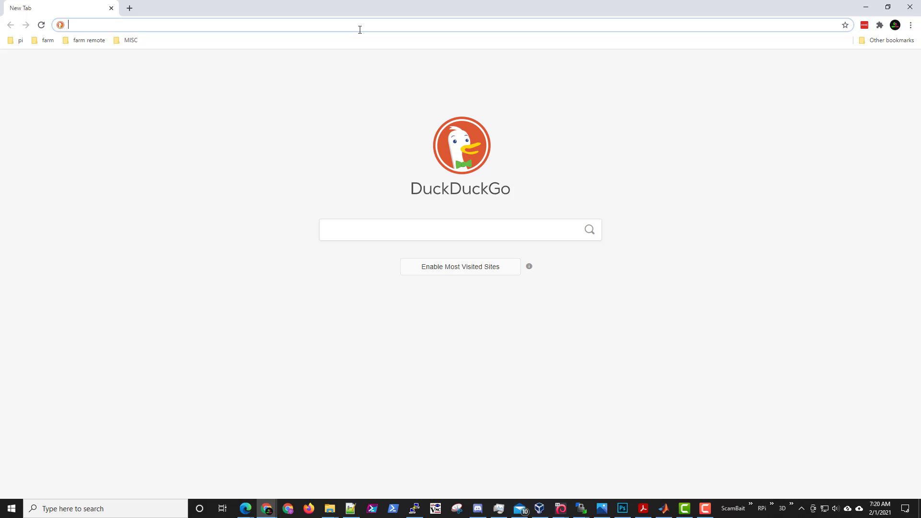
text(youtube.)
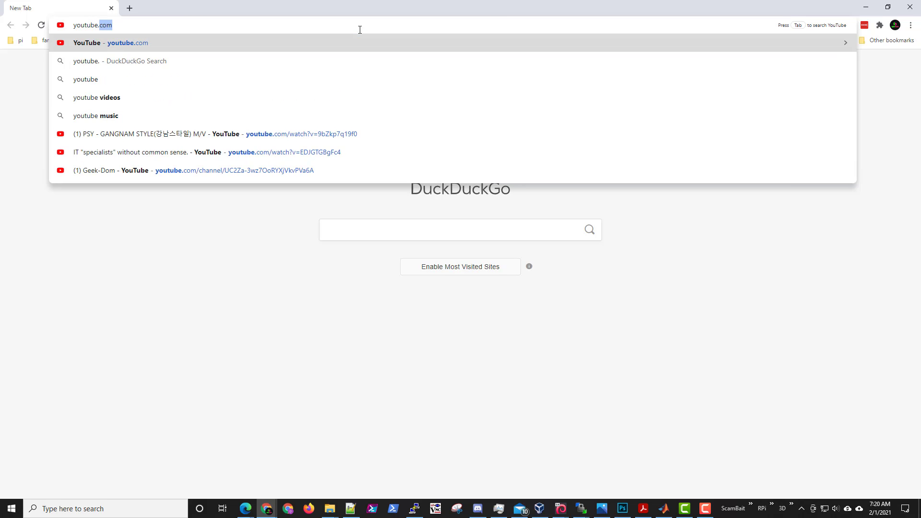
key(Return)
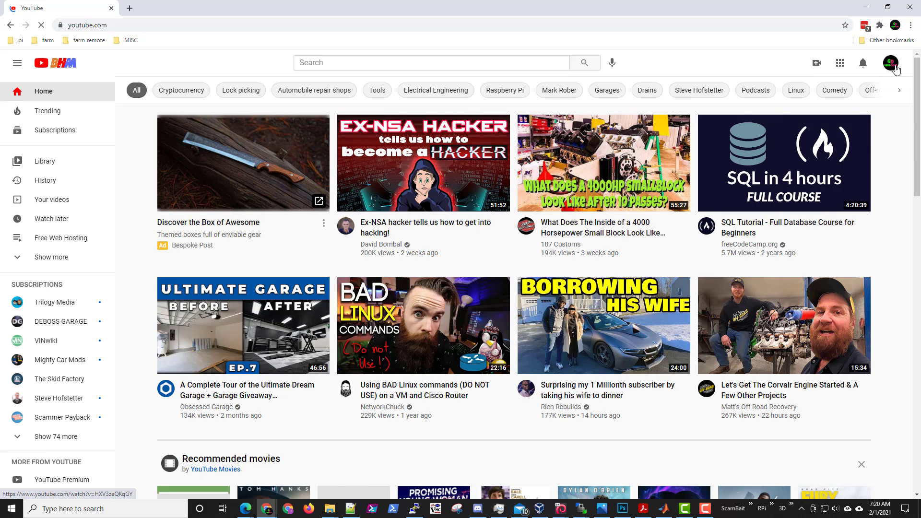
Open YouTube Studio for the signed-in channel and go to its channel customization page
click(891, 67)
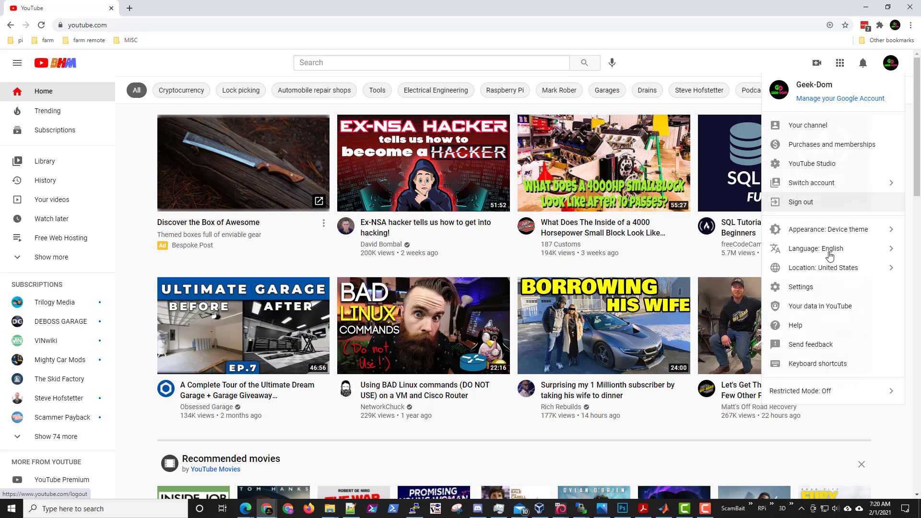
click(813, 165)
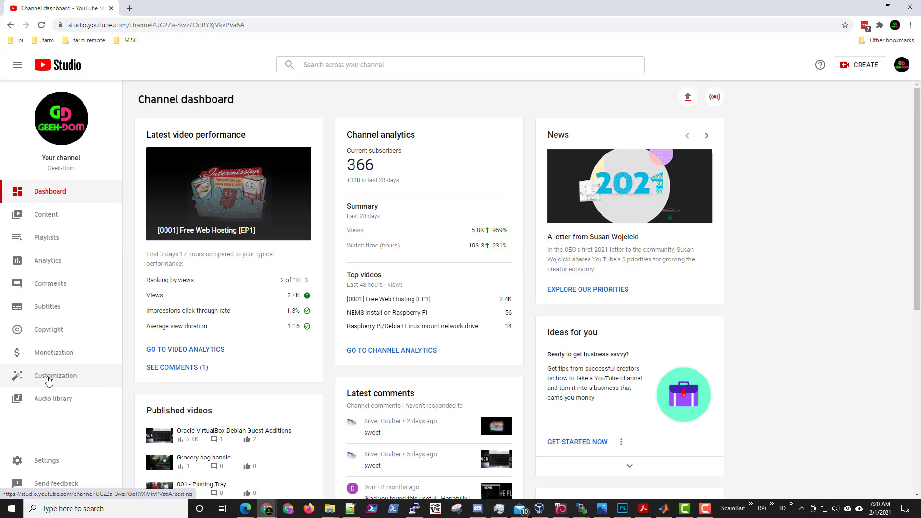
click(48, 382)
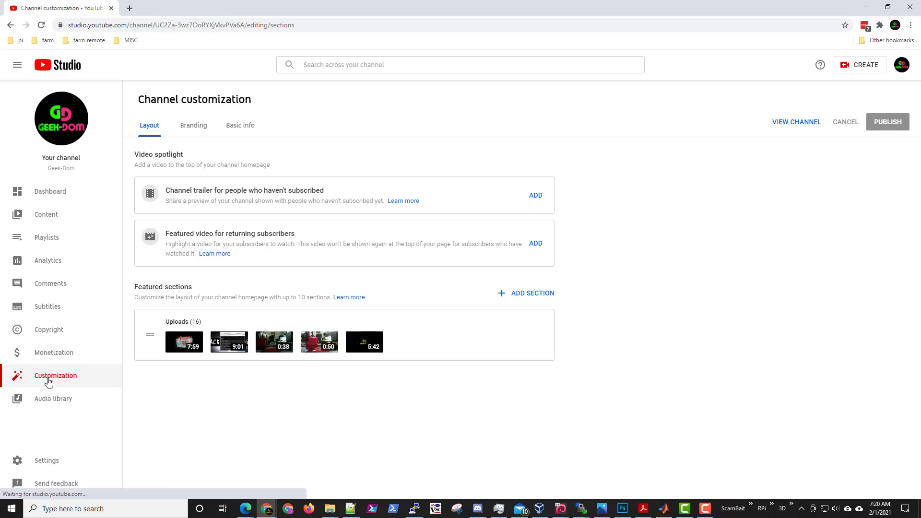
Open the channel's Branding settings and view the image files available for replacing the video watermark, without choosing one
click(206, 127)
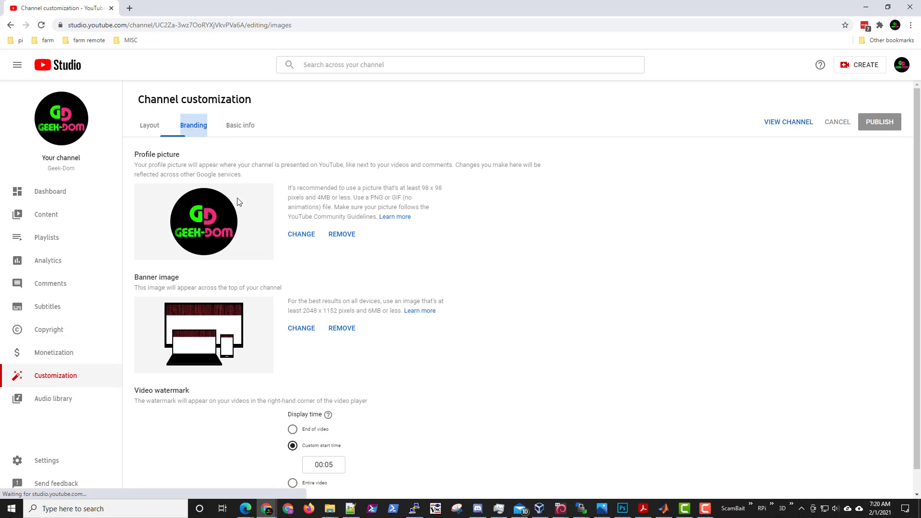
scroll(355, 324, down, 1)
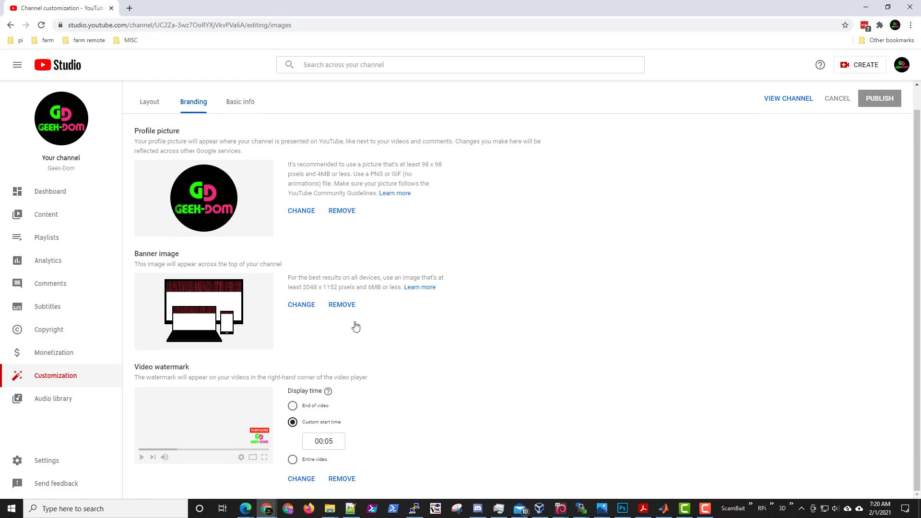
click(304, 479)
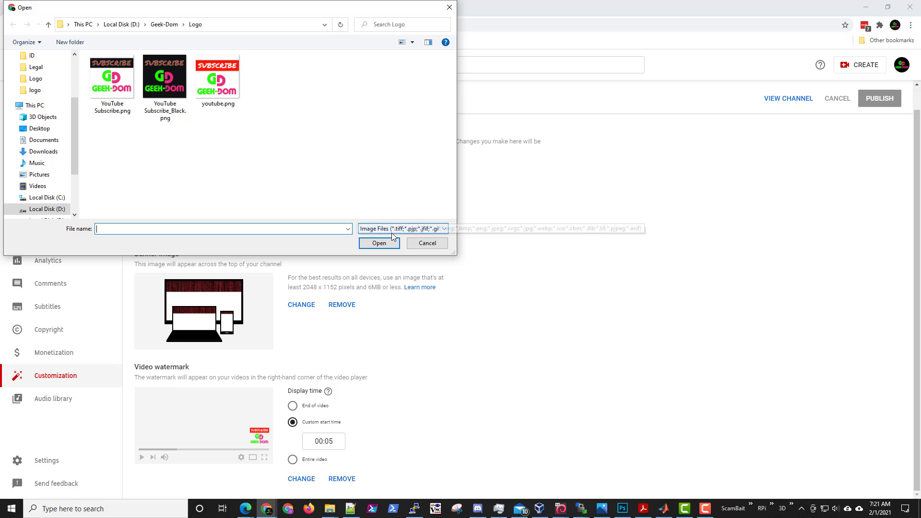
click(427, 244)
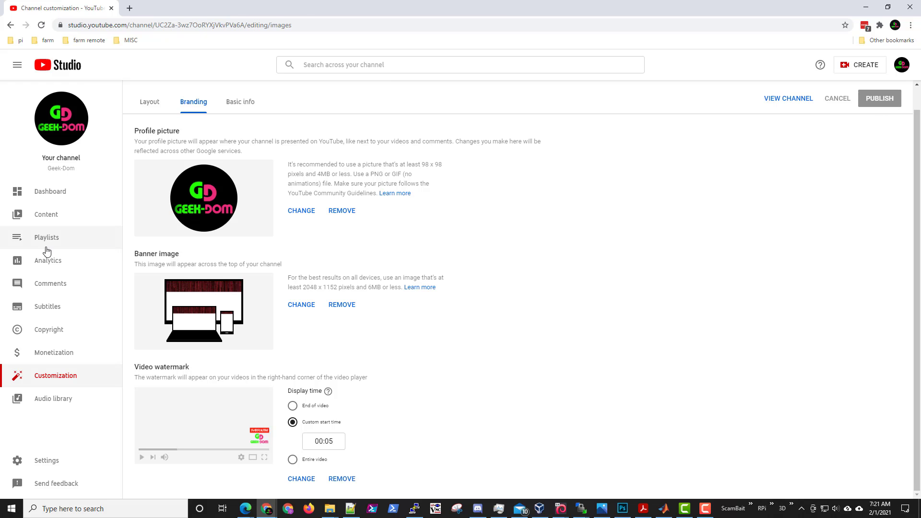
Open the published video "[0001] Free Web Hosting [EP1]" from the channel content and play its watch page muted to check the subscribe watermark
click(43, 217)
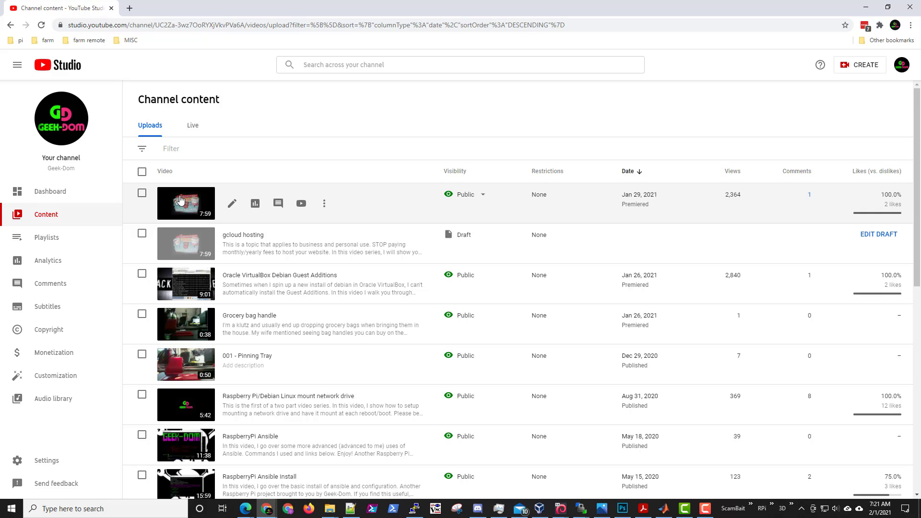
click(181, 200)
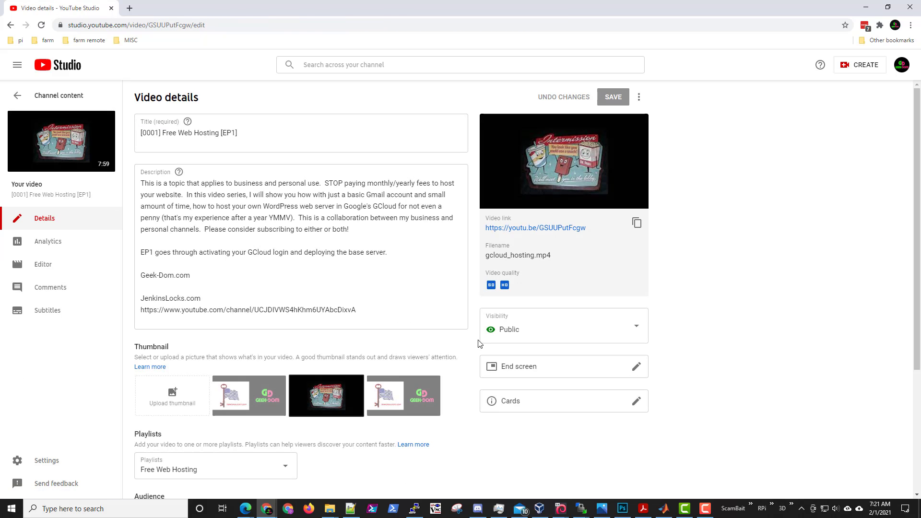
click(529, 228)
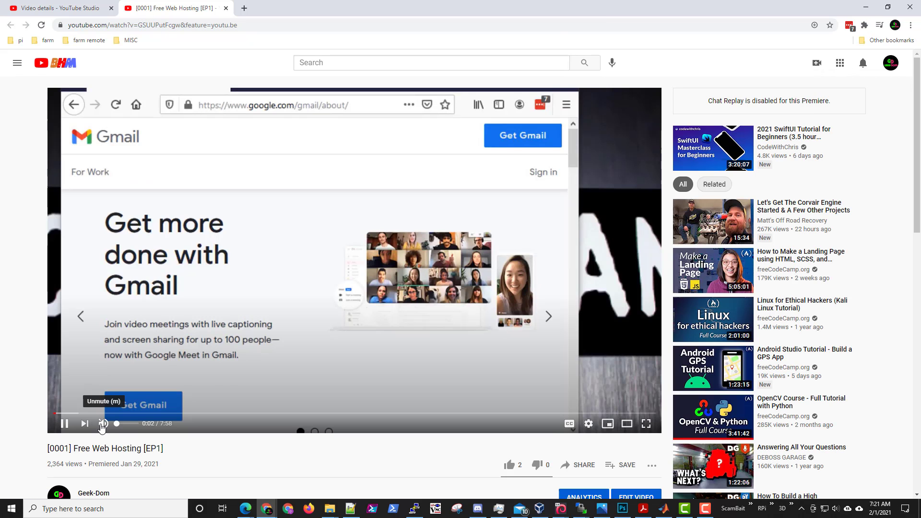
click(103, 423)
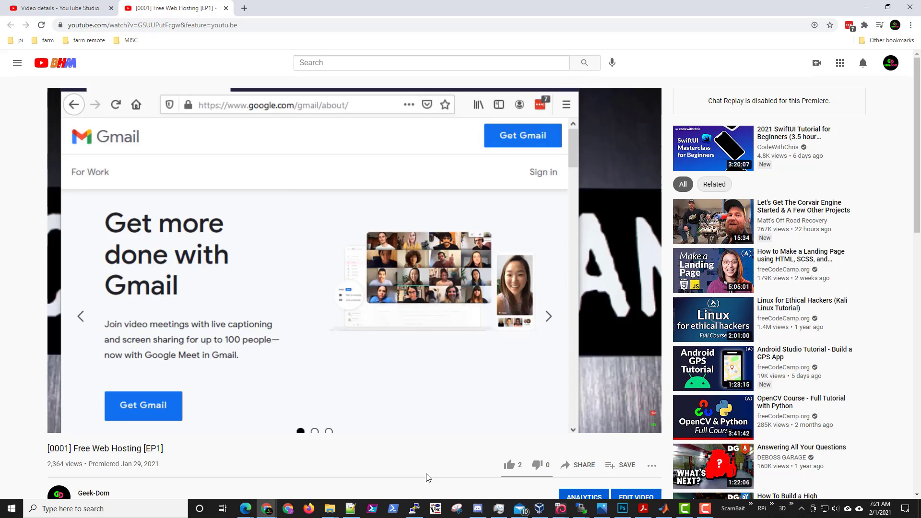
click(580, 465)
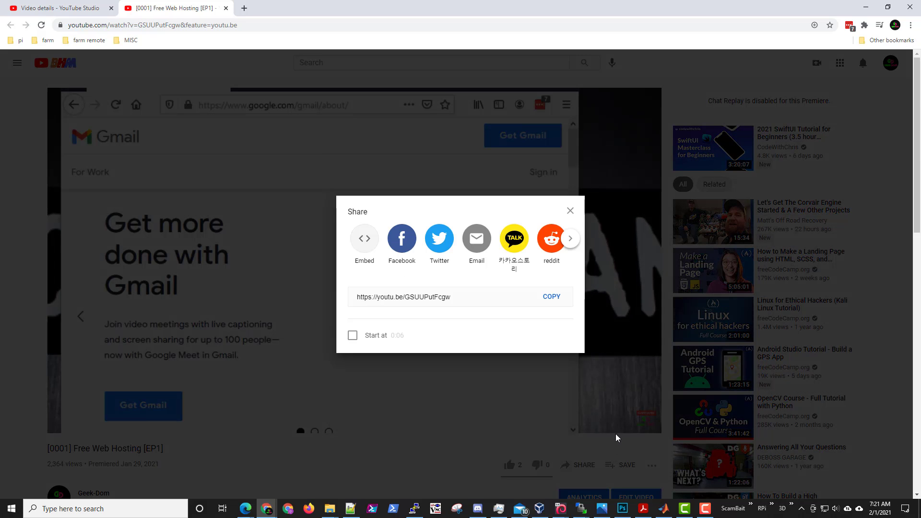
click(570, 211)
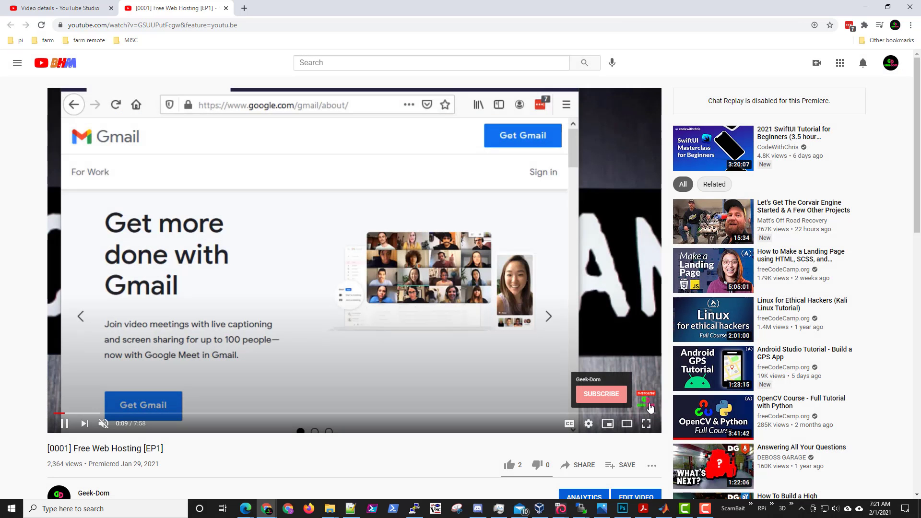